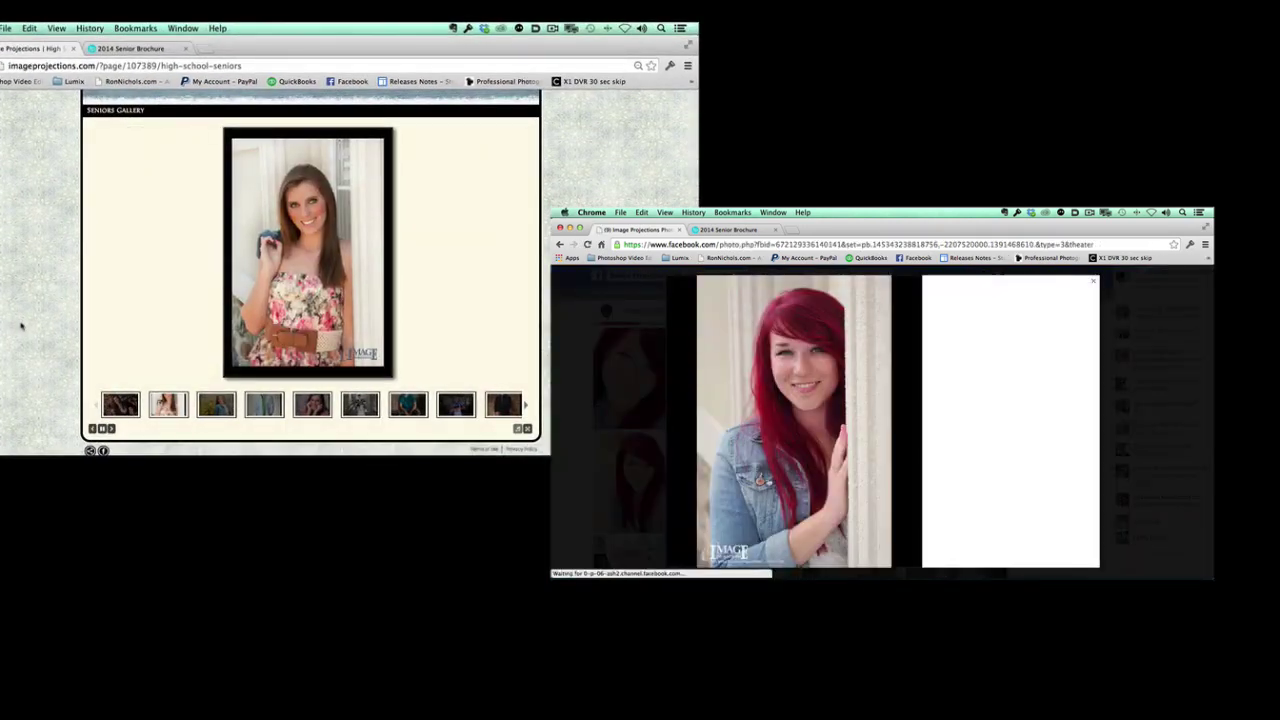
Bring up the image context menu with Save Image As for the red-haired senior's Facebook portrait
right_click(838, 440)
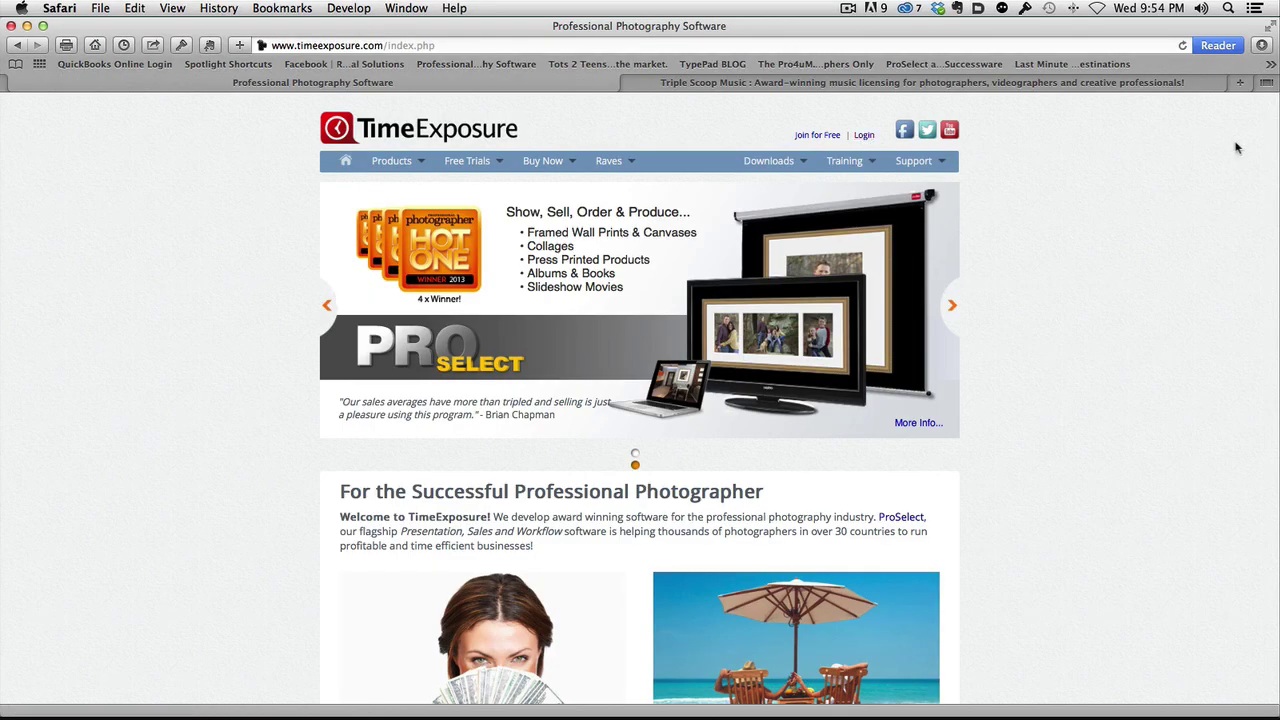
Log in to TimeExposure, reveal the Triple Scoop gift code under My Extras, and follow its redemption link
left_click(864, 135)
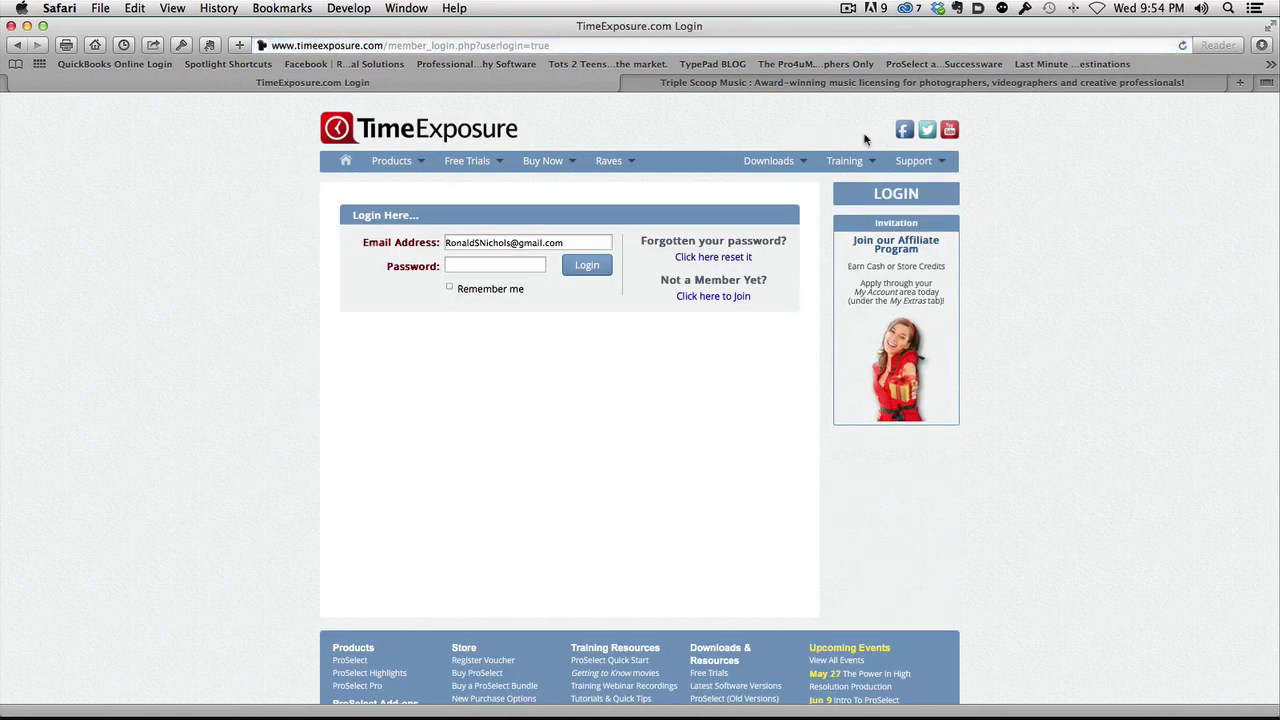
left_click(587, 269)
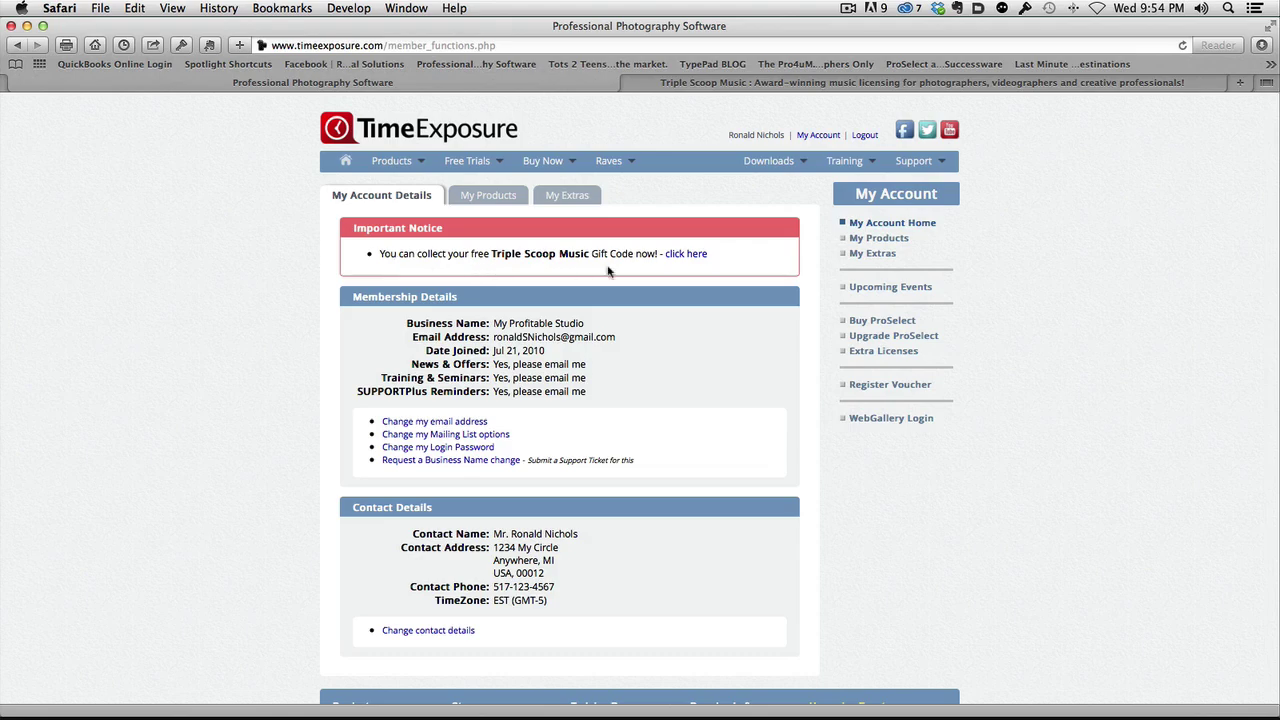
left_click(684, 254)
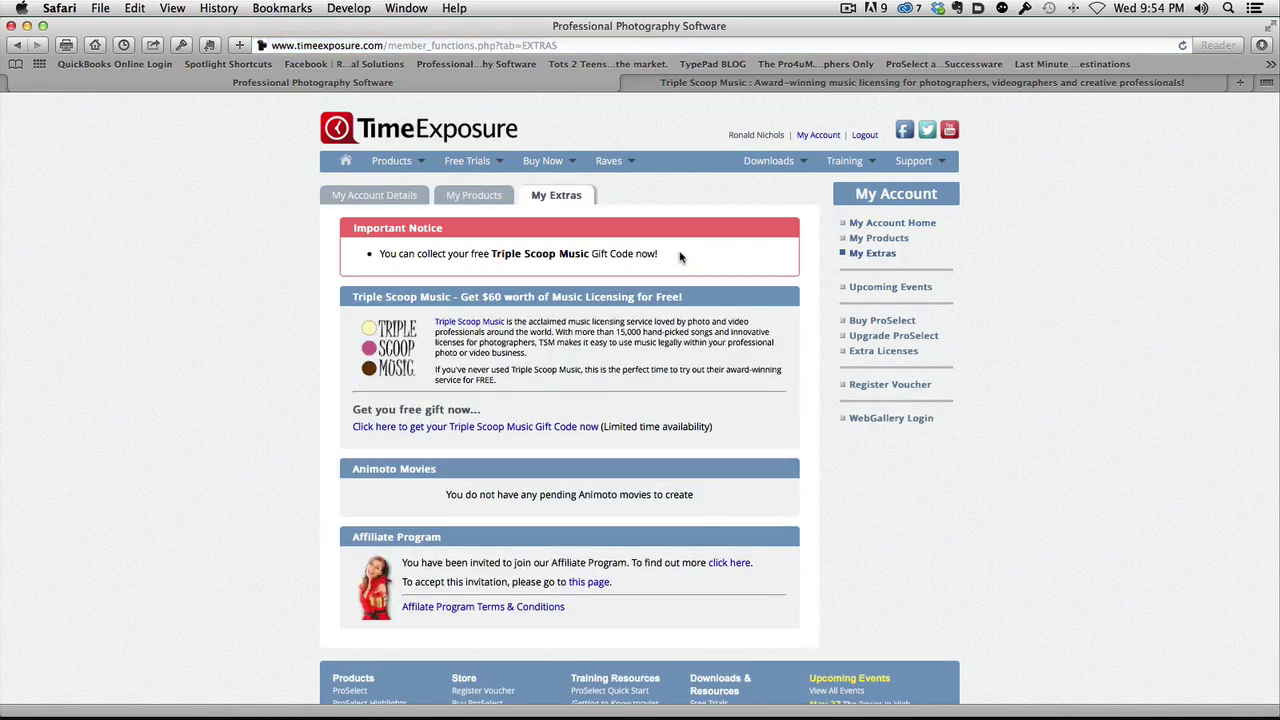
scroll(600, 380, "down", 1)
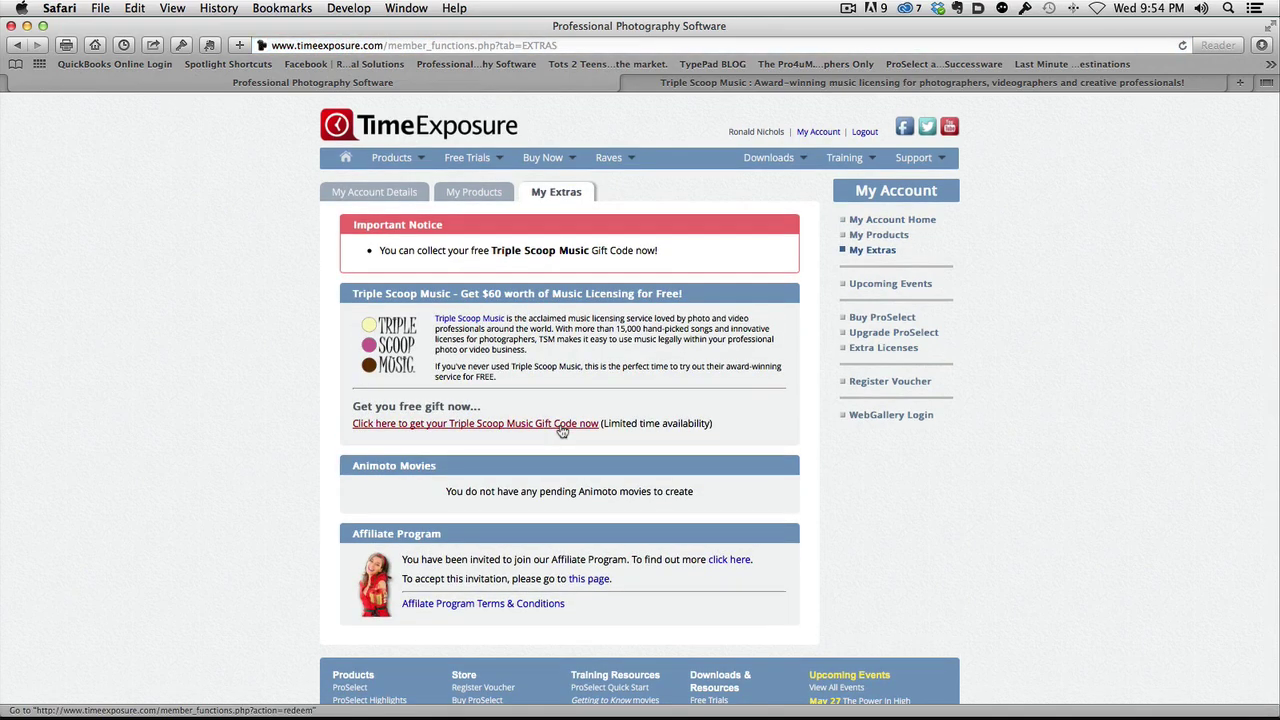
left_click(562, 428)
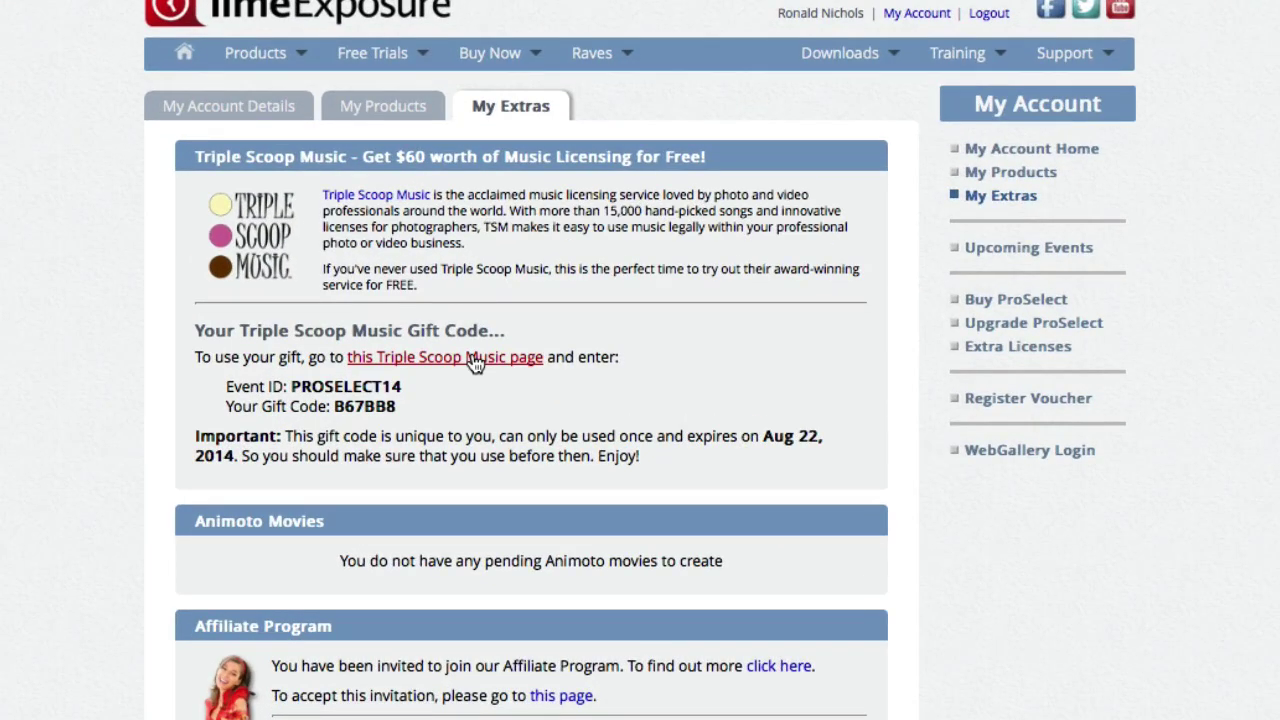
left_click(474, 360)
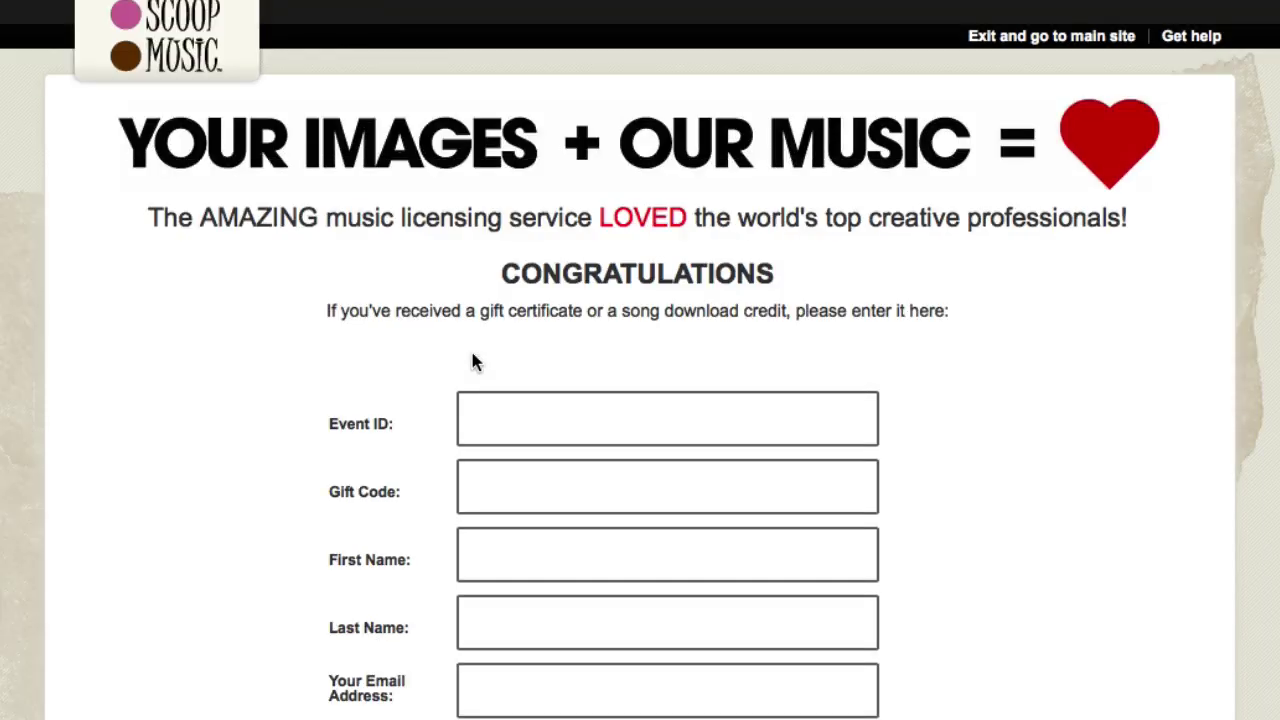
Enter event ID 'PROSELECT' and the gift code on the Triple Scoop redemption form
left_click(480, 418)
type("PROSELECT")
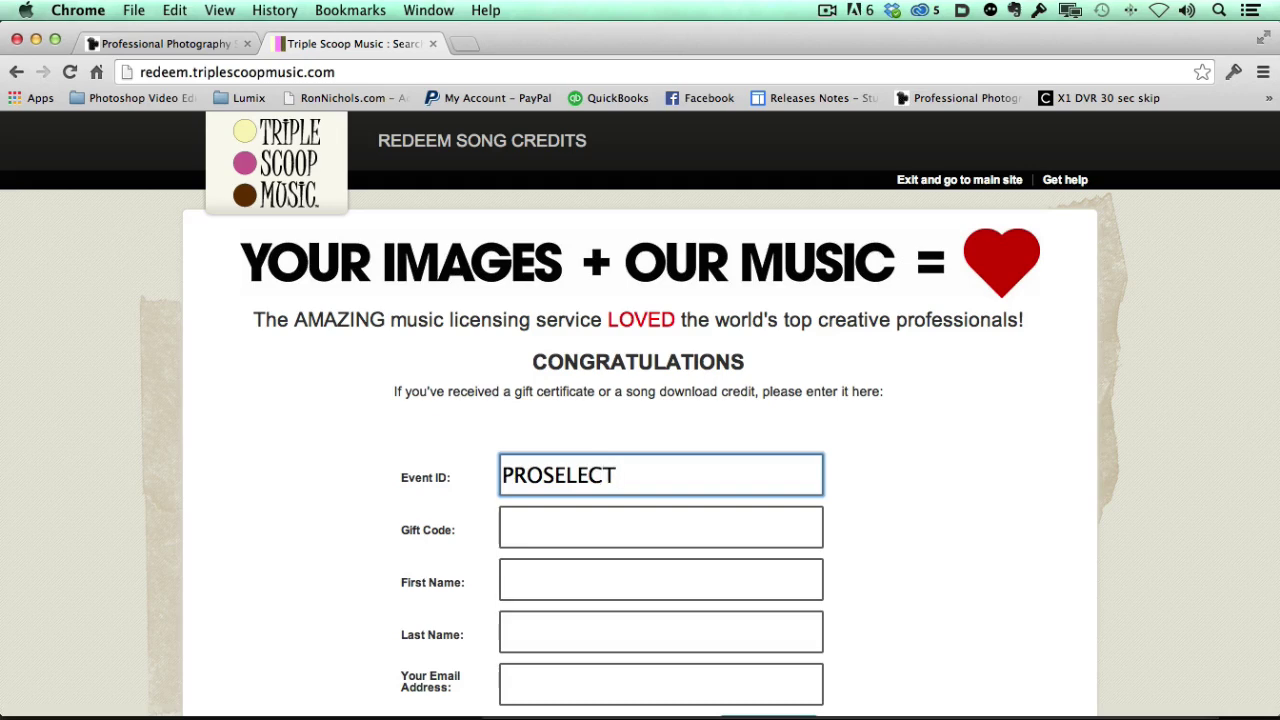
left_click(523, 522)
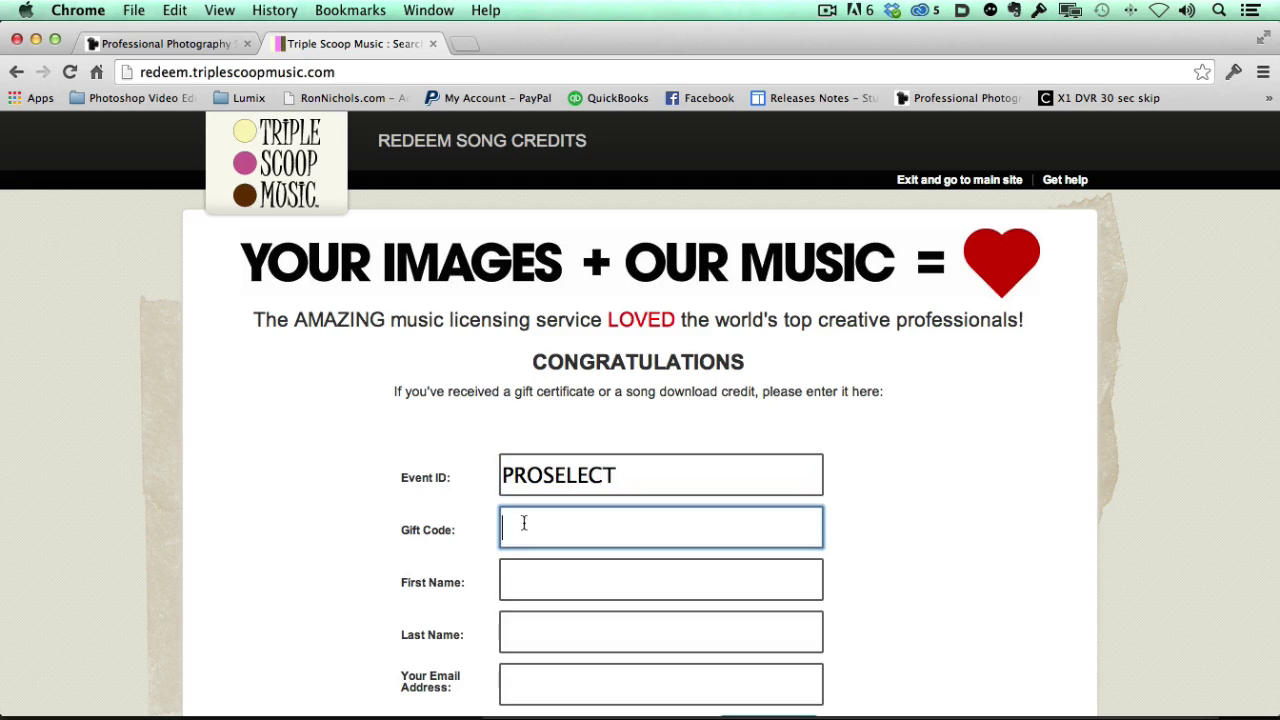
type("****")
key("Tab")
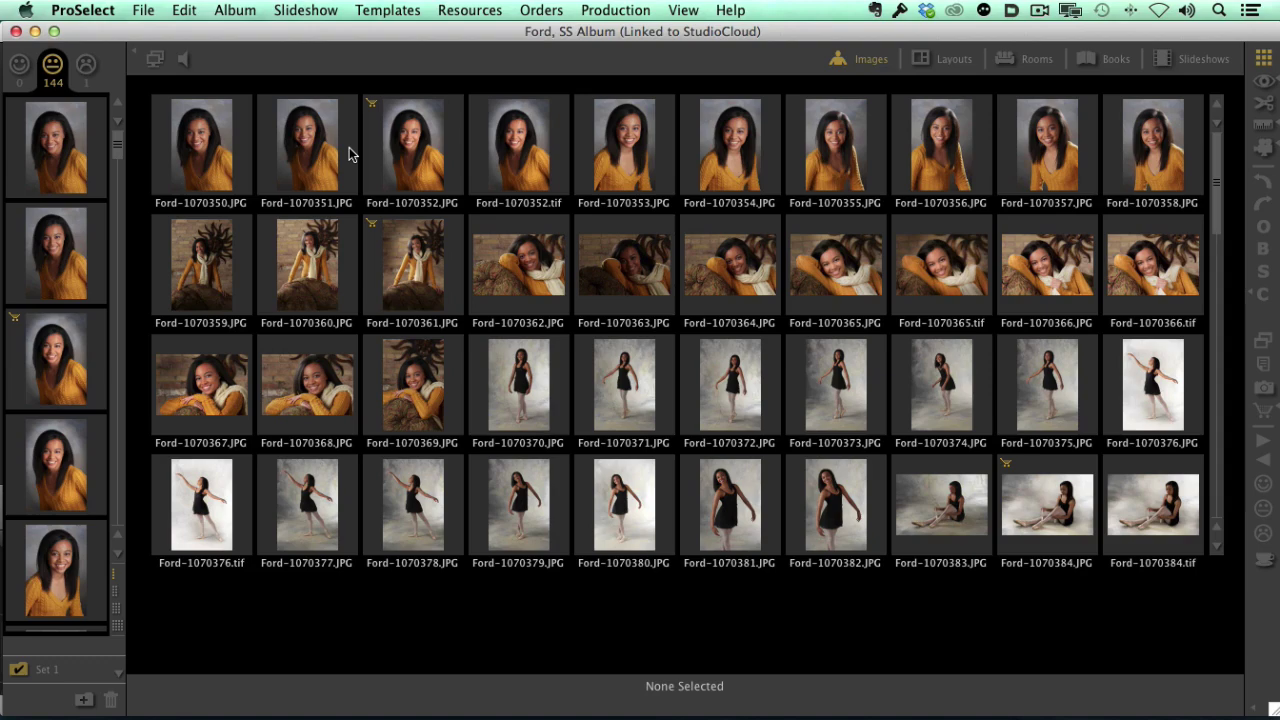
key("super+Tab")
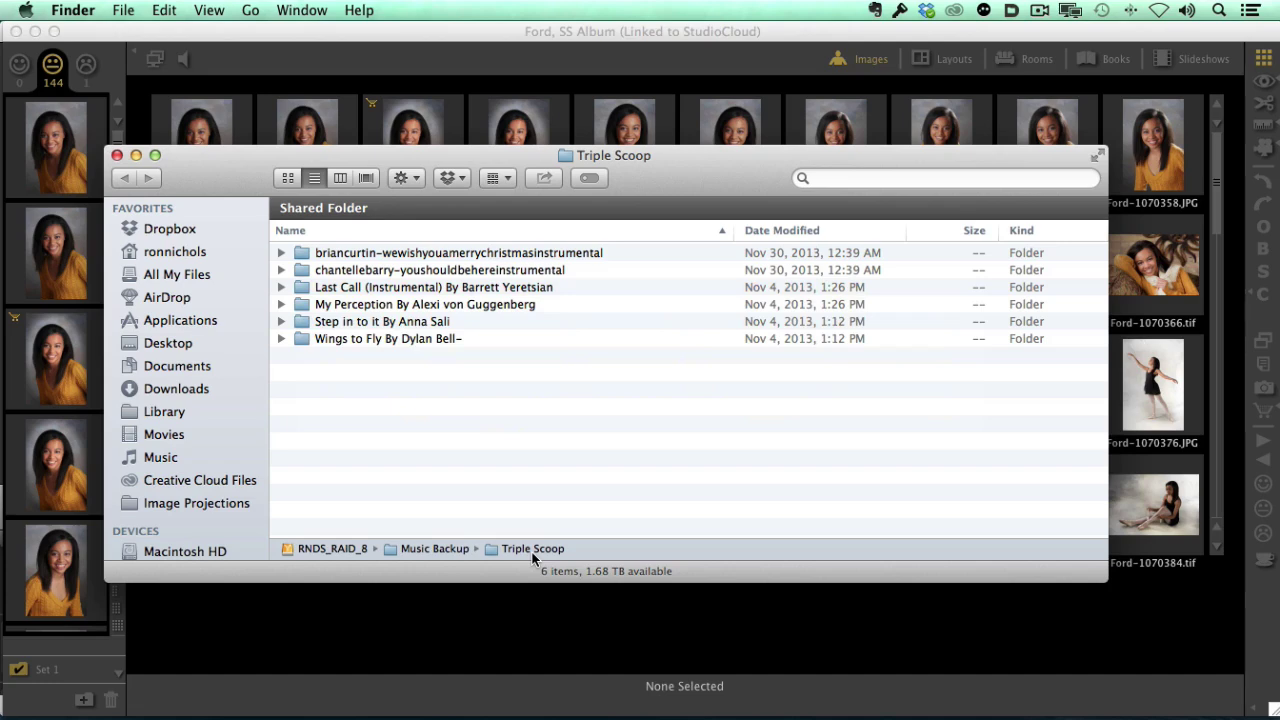
left_click(281, 305)
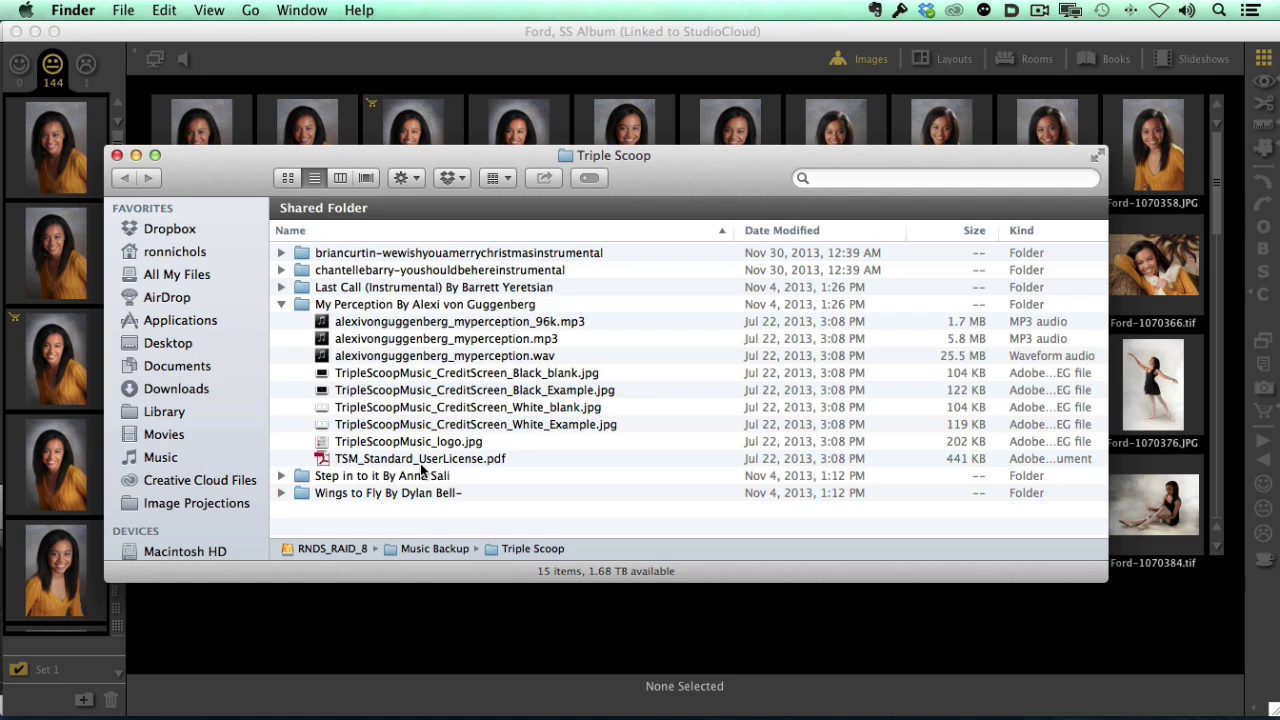
key("super+Tab")
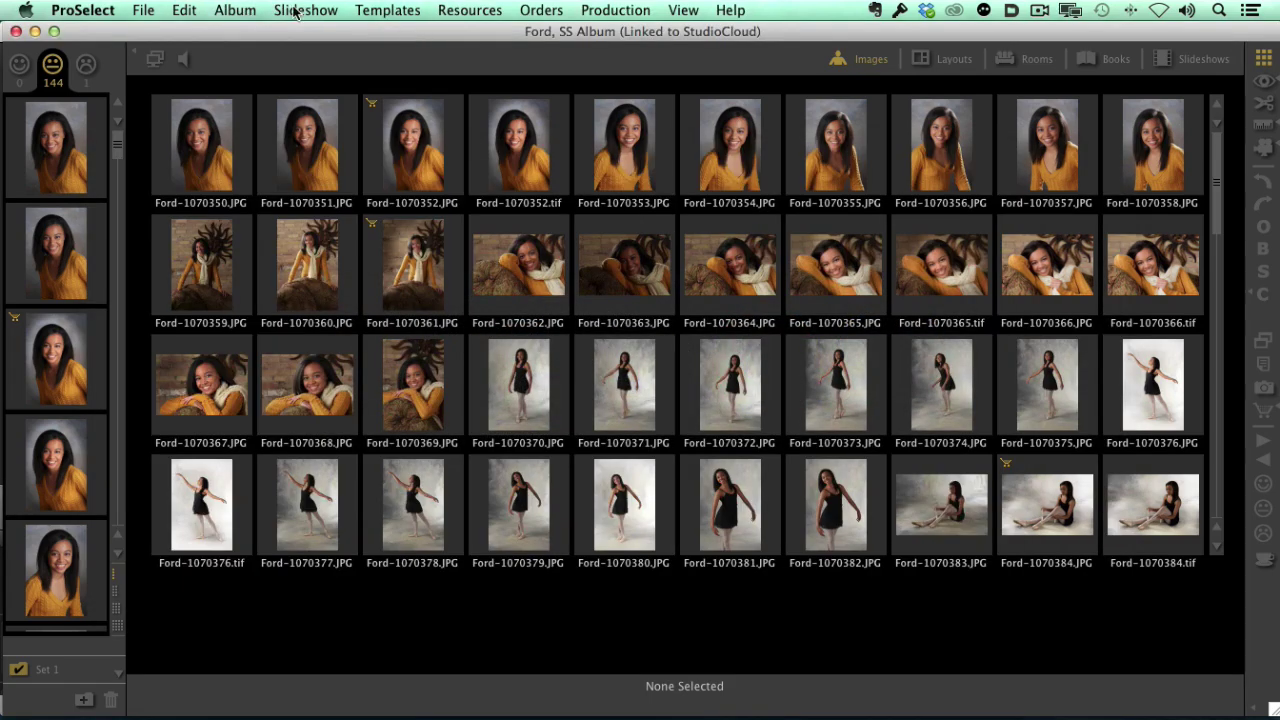
Import alexivonguggenberg_myperception.mp3 from the My Perception folder through Slideshow > Setup Music
left_click(303, 10)
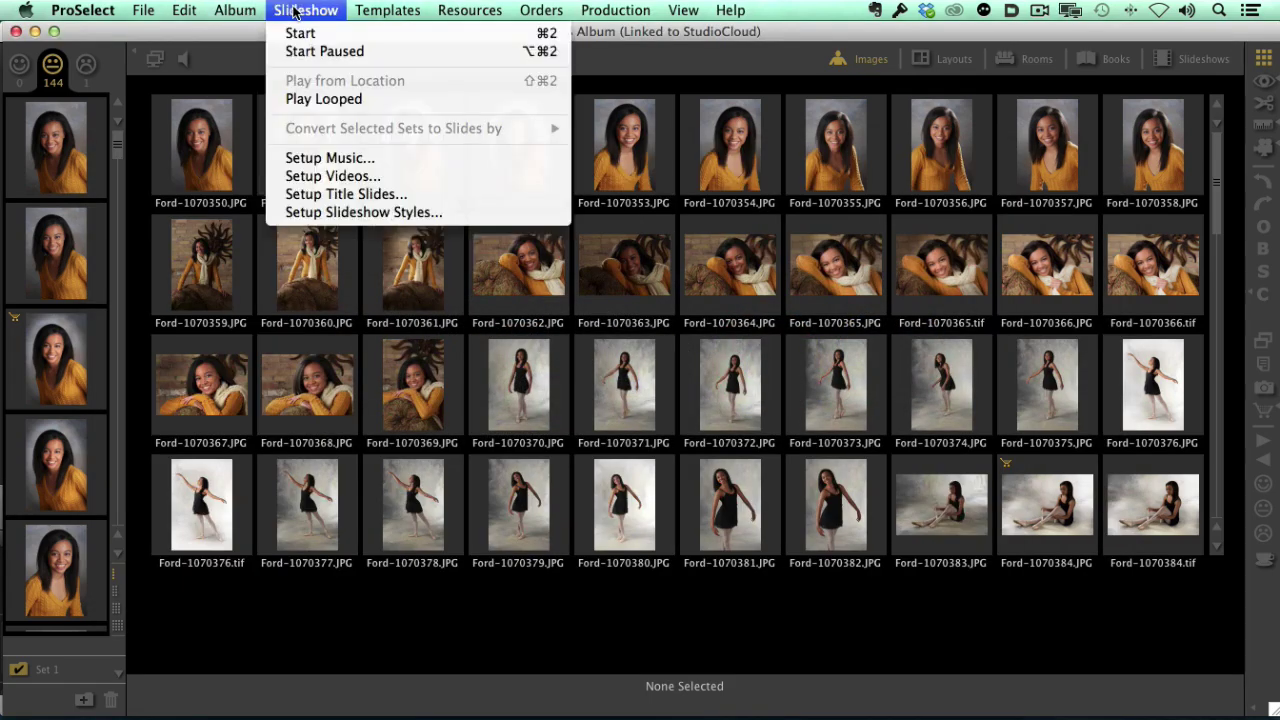
left_click(345, 162)
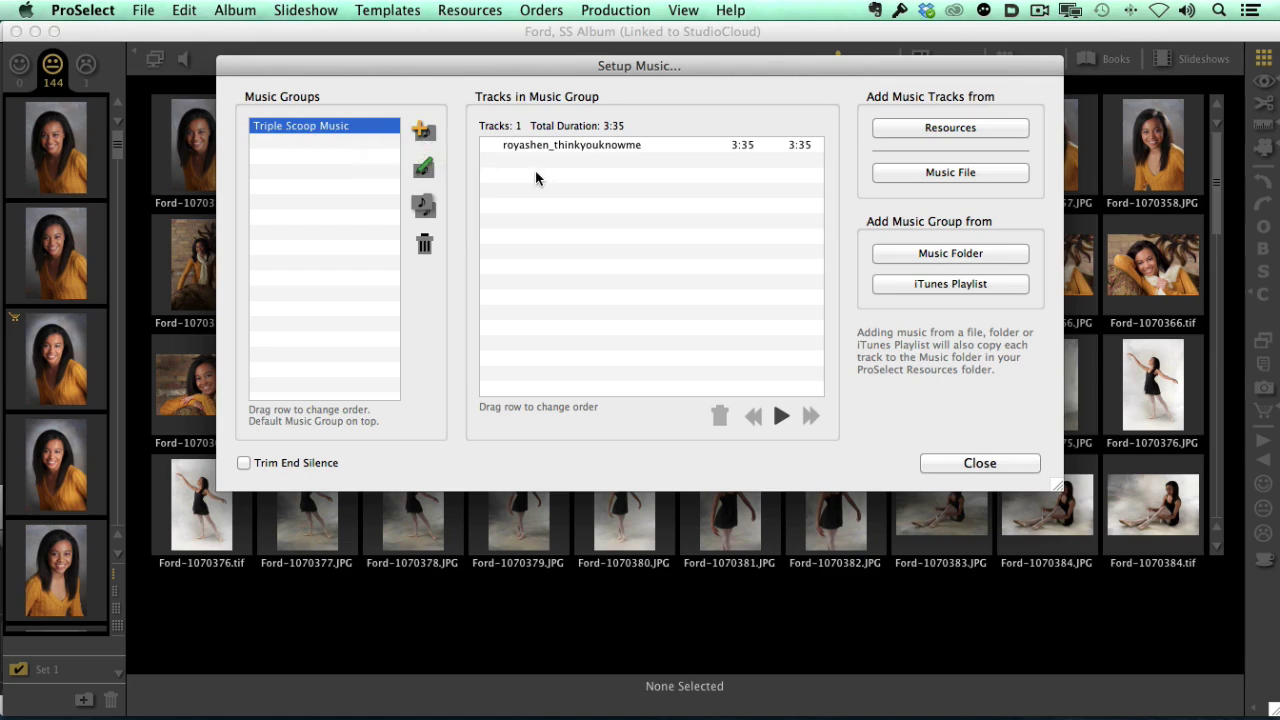
left_click(948, 177)
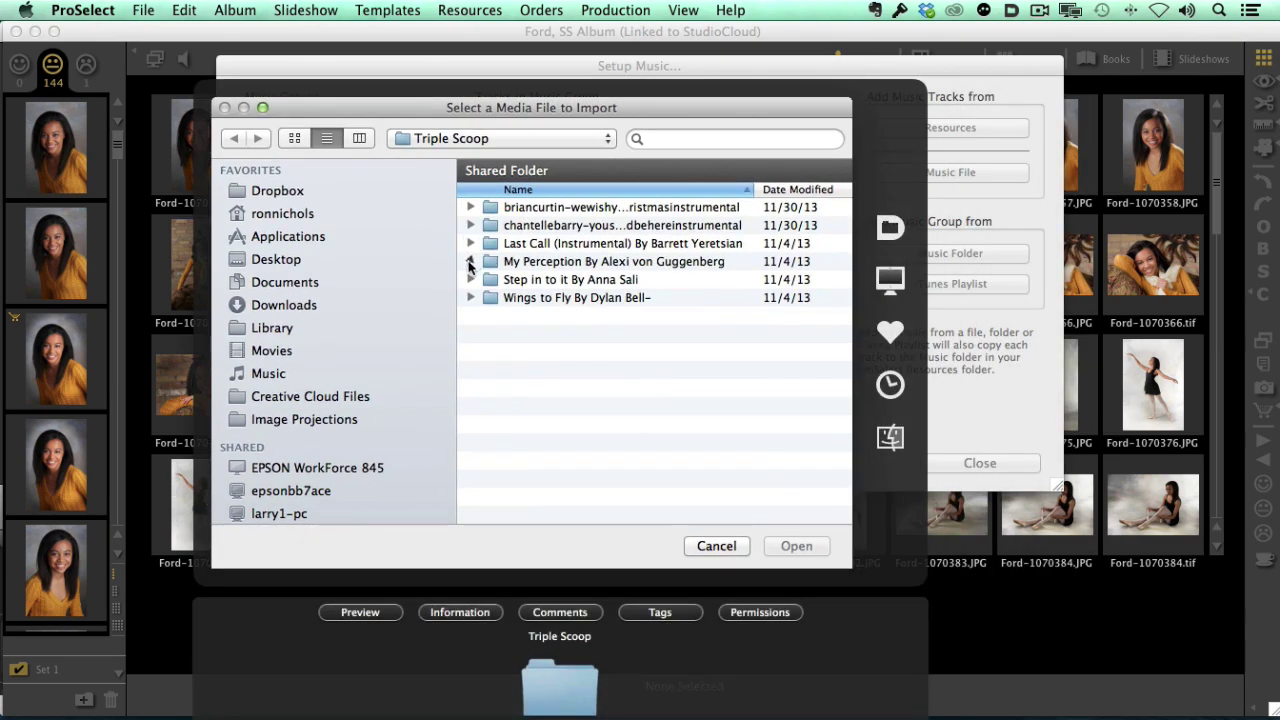
left_click(469, 261)
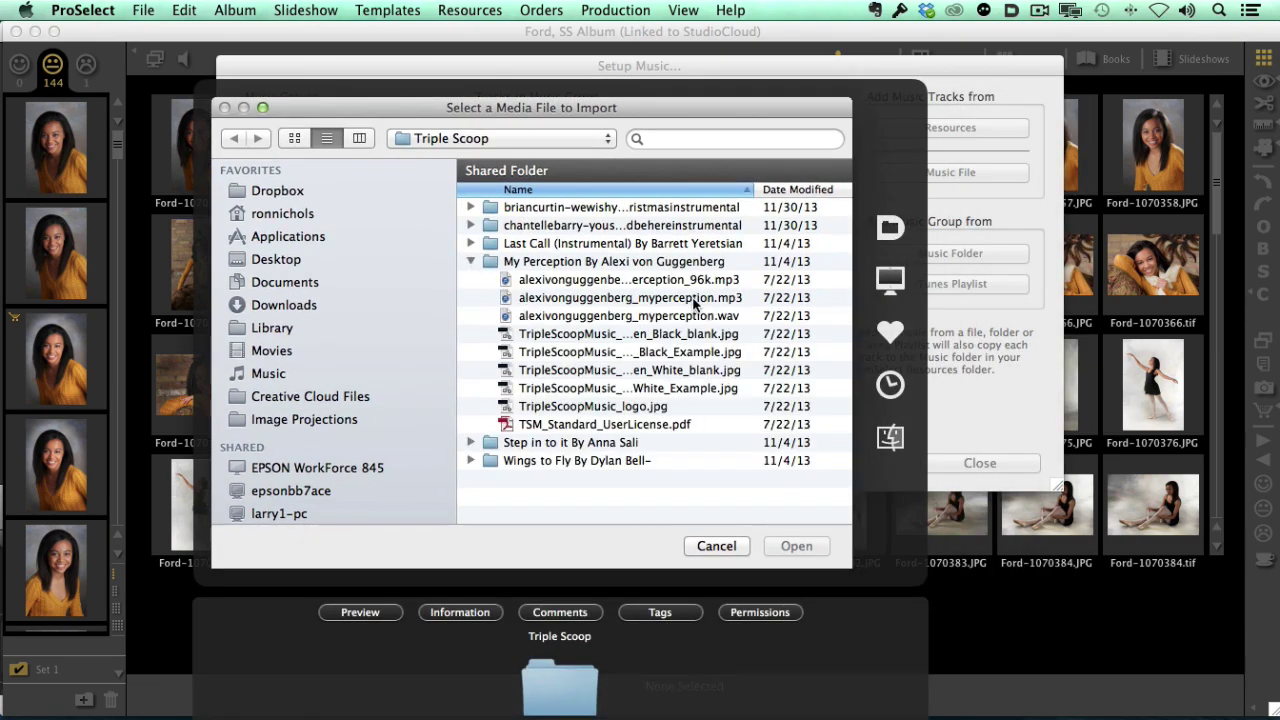
left_click(735, 302)
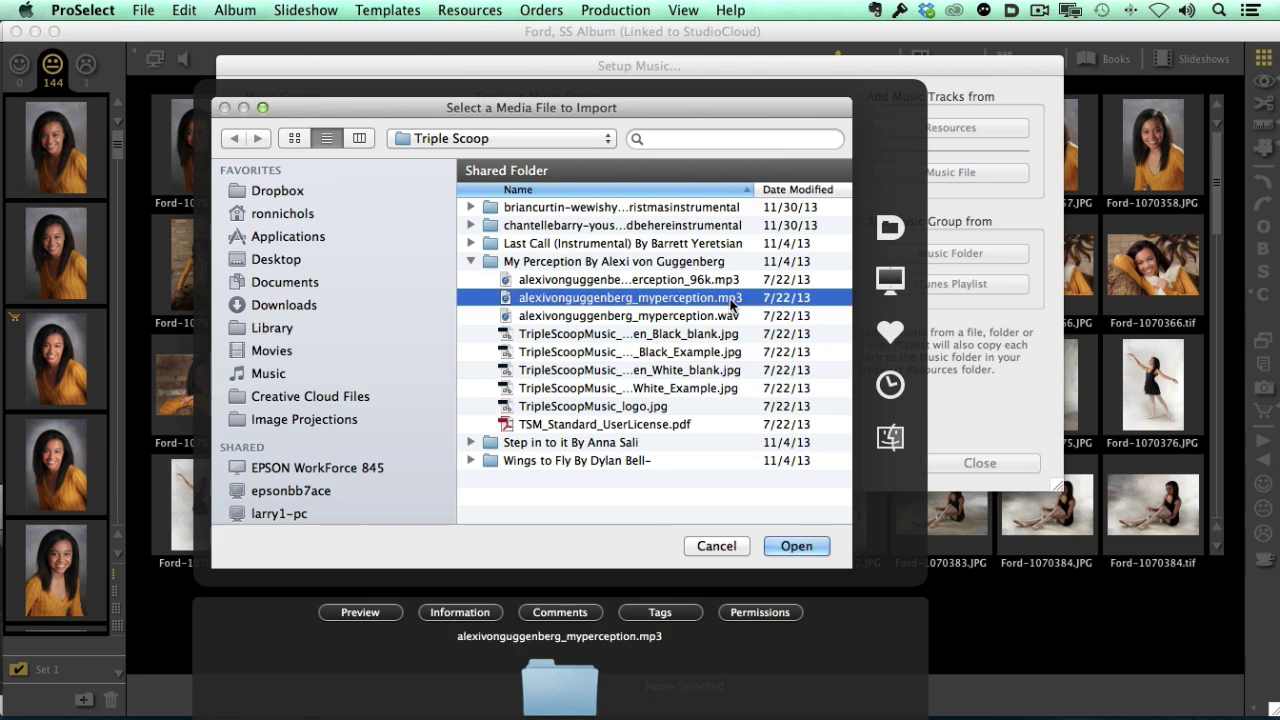
left_click(797, 546)
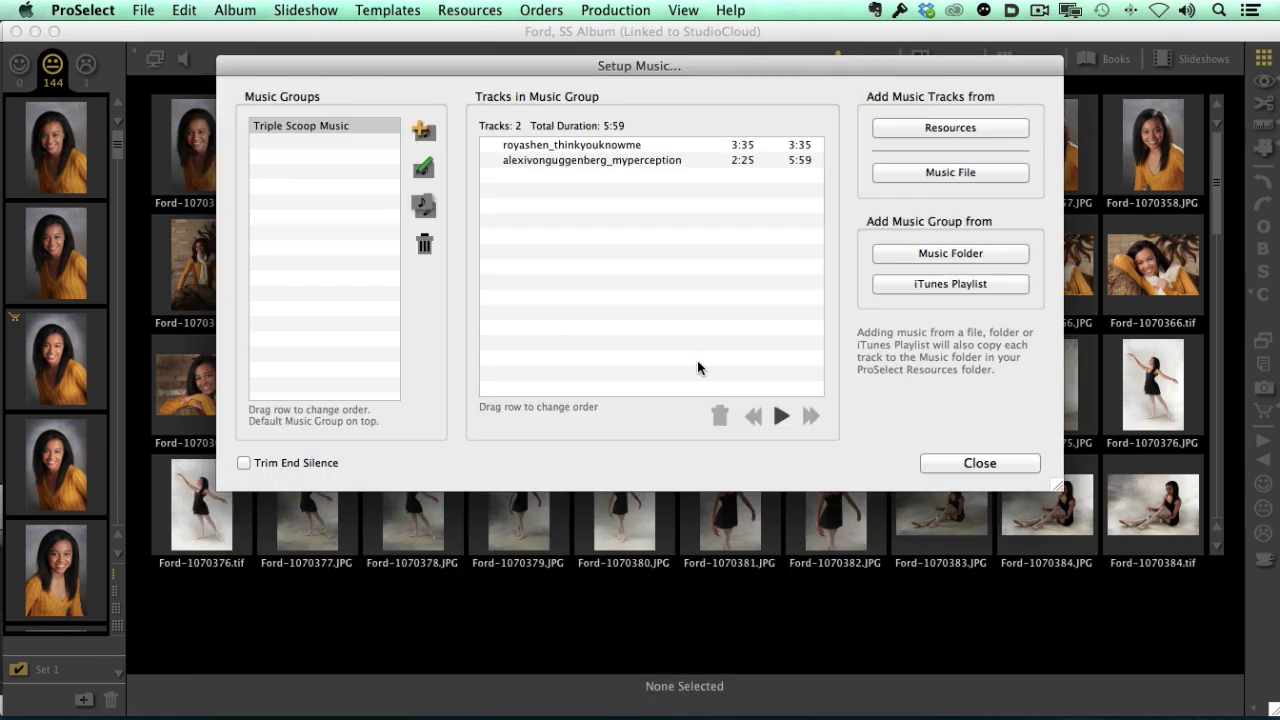